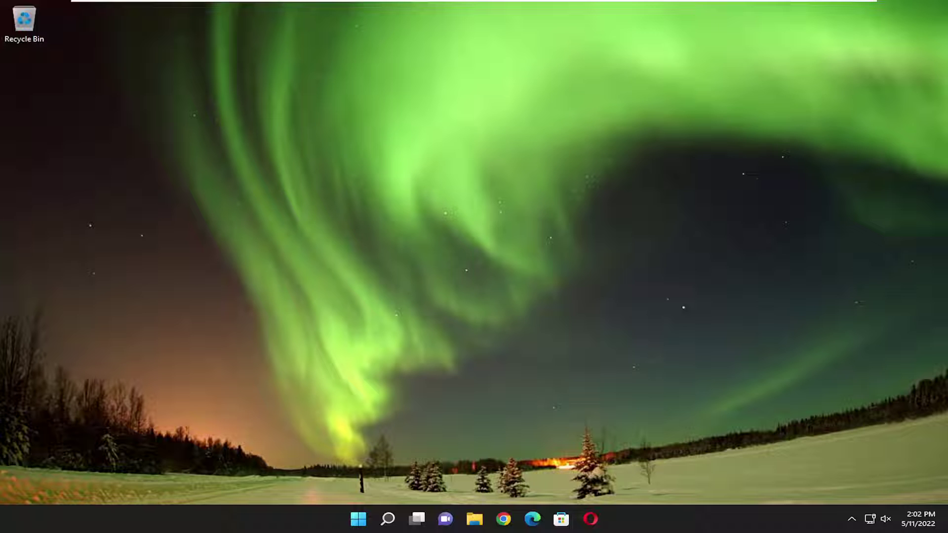
Step: Search Windows for 'device manager' and launch Device Manager from the results
click(390, 520)
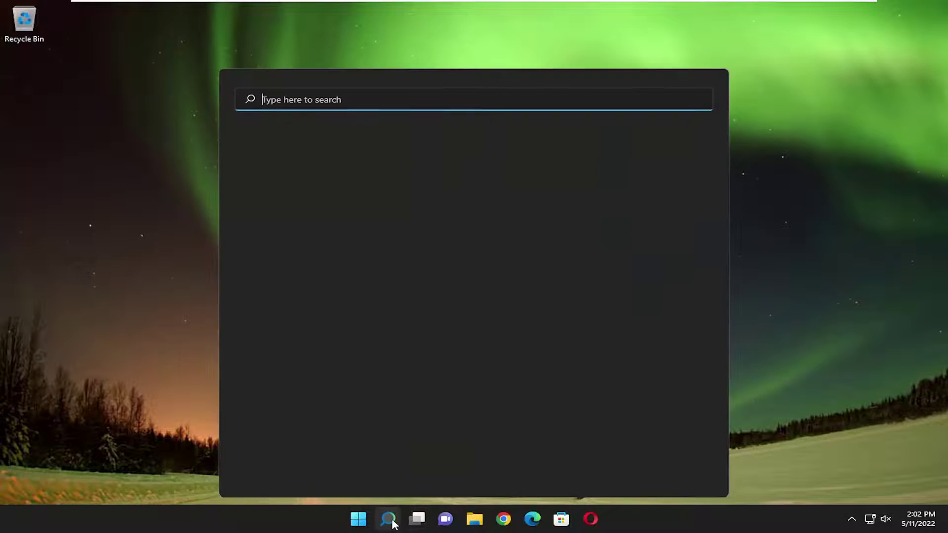
text(de)
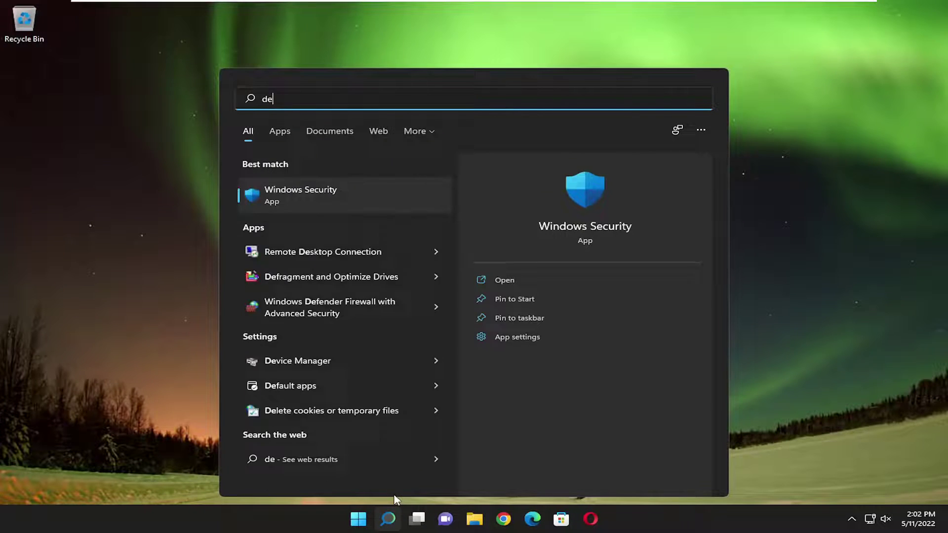
text(vice manage)
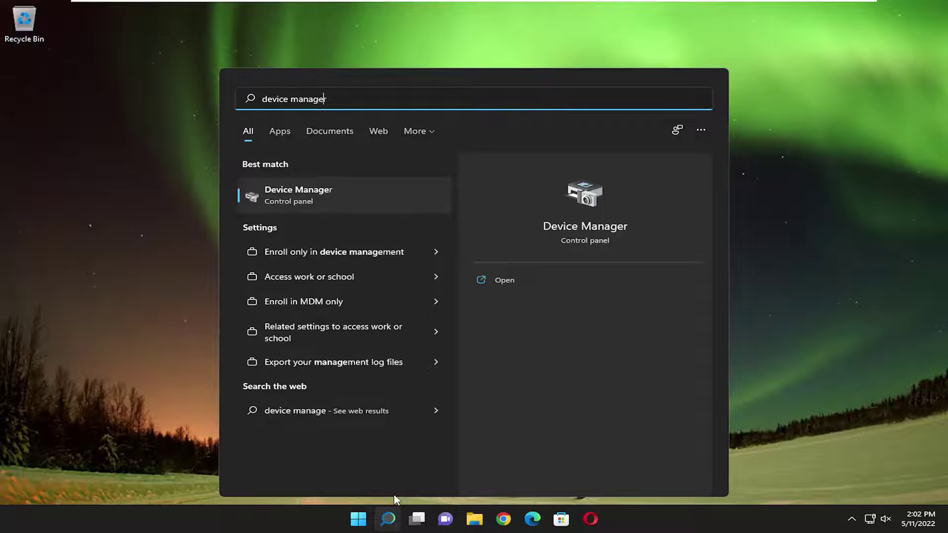
text(r)
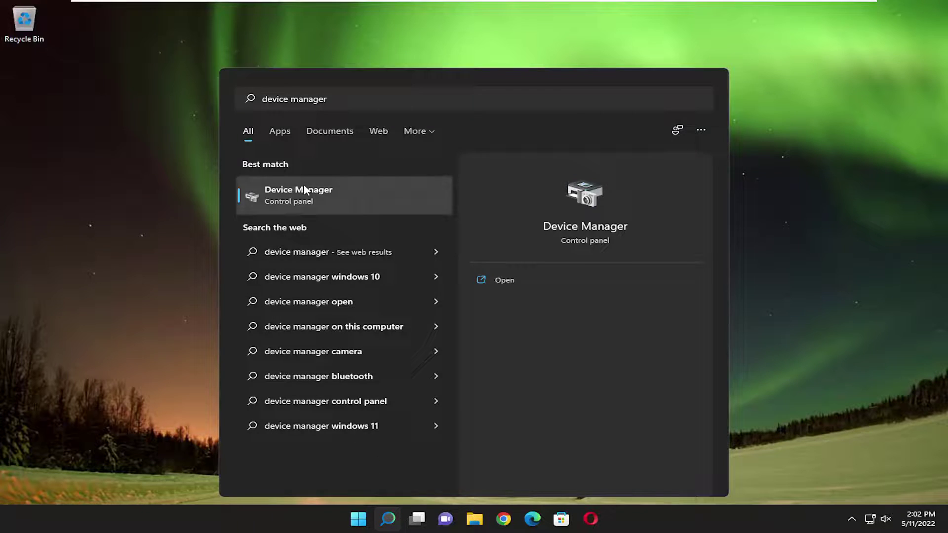
click(322, 191)
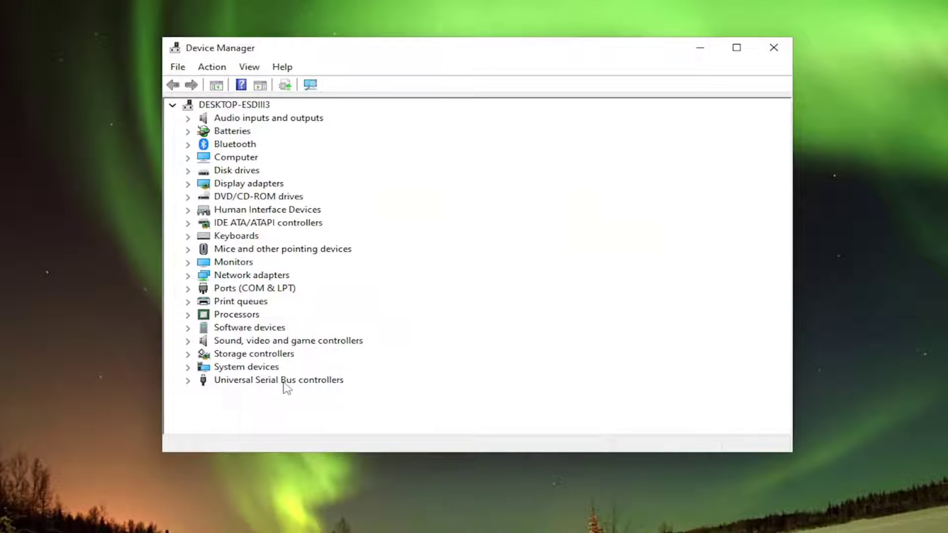
Step: Expand Universal Serial Bus controllers to show the hubs, host controllers and composite device
double_click(285, 381)
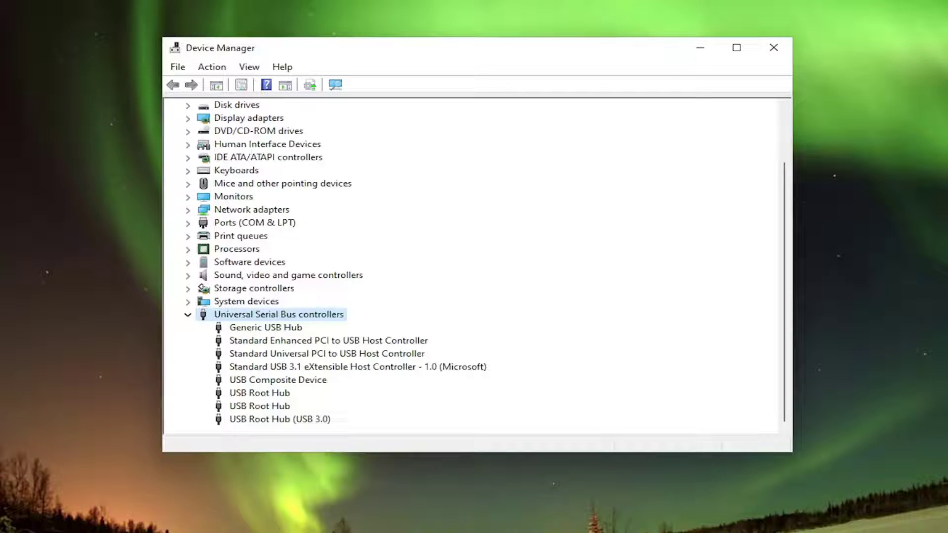
Step: Reinstall the first USB Root Hub driver by picking USB Root Hub from the available drivers
right_click(253, 394)
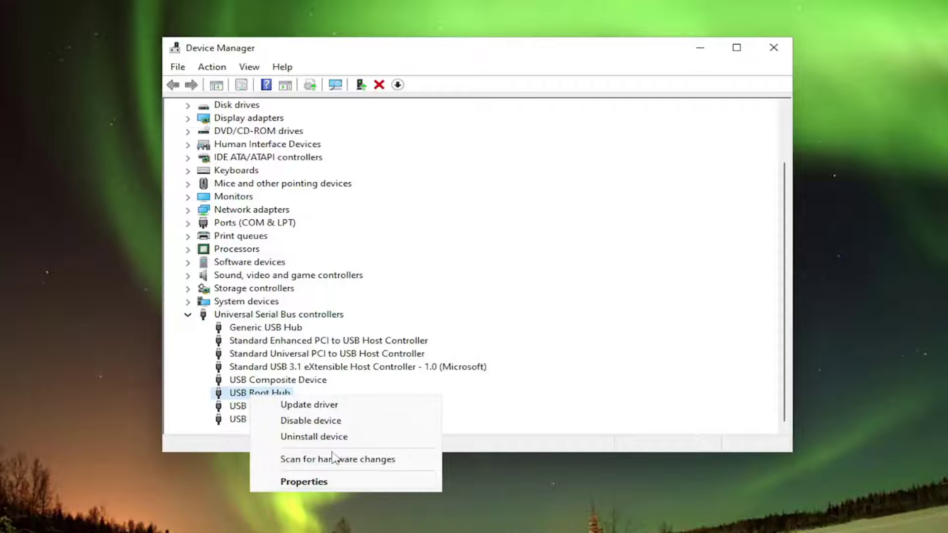
click(305, 405)
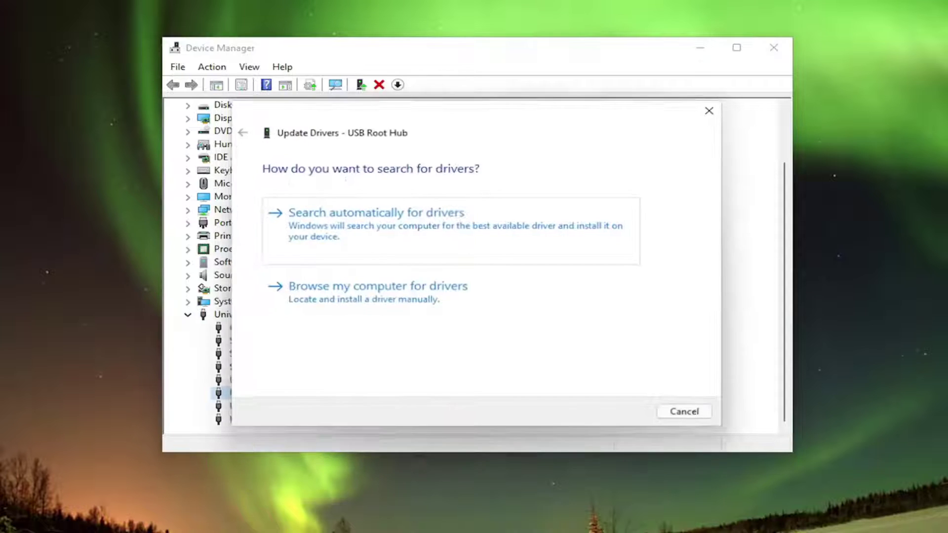
click(364, 299)
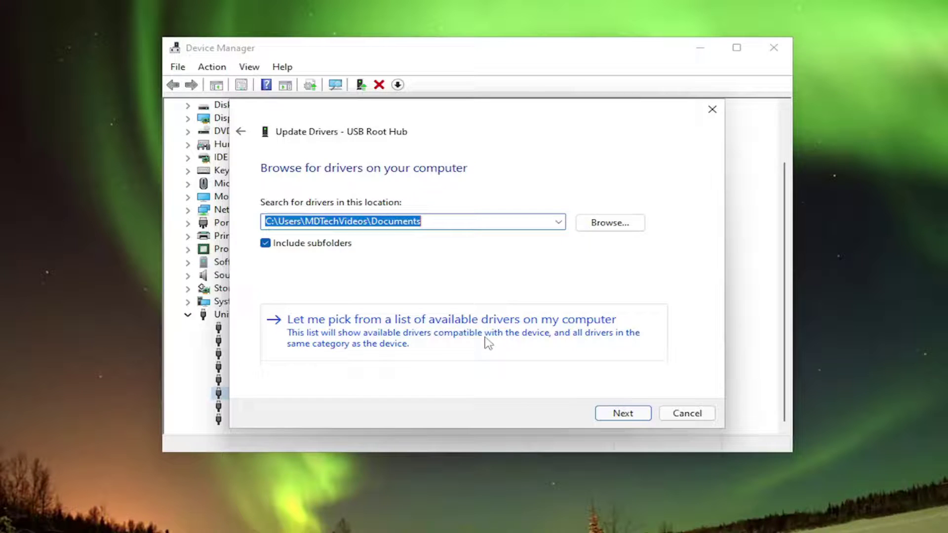
click(463, 324)
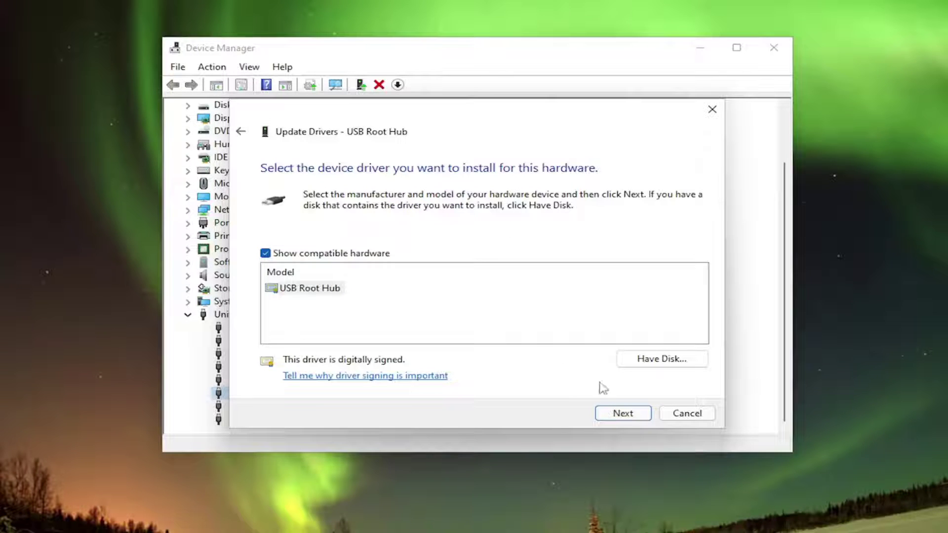
click(622, 413)
click(688, 415)
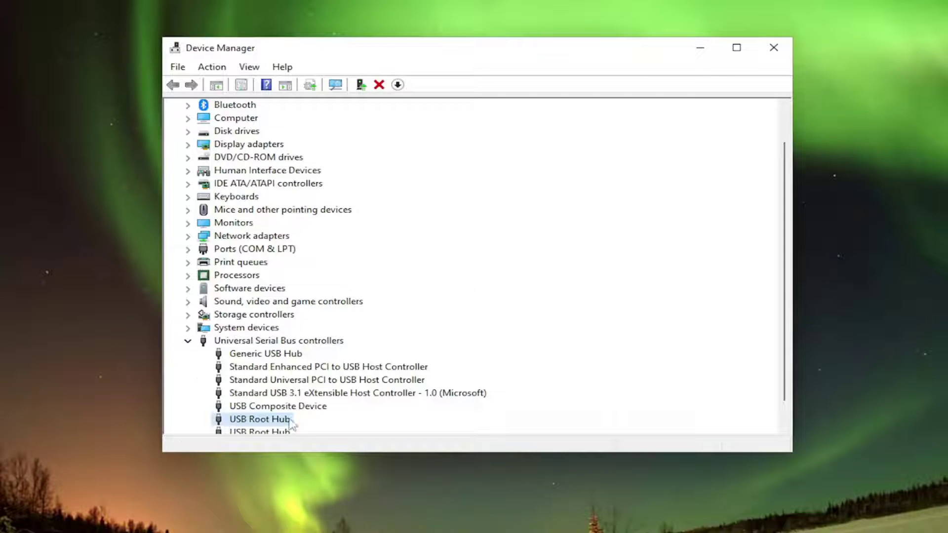
Step: Uncheck 'Allow the computer to turn off this device' for the first USB Root Hub
double_click(257, 421)
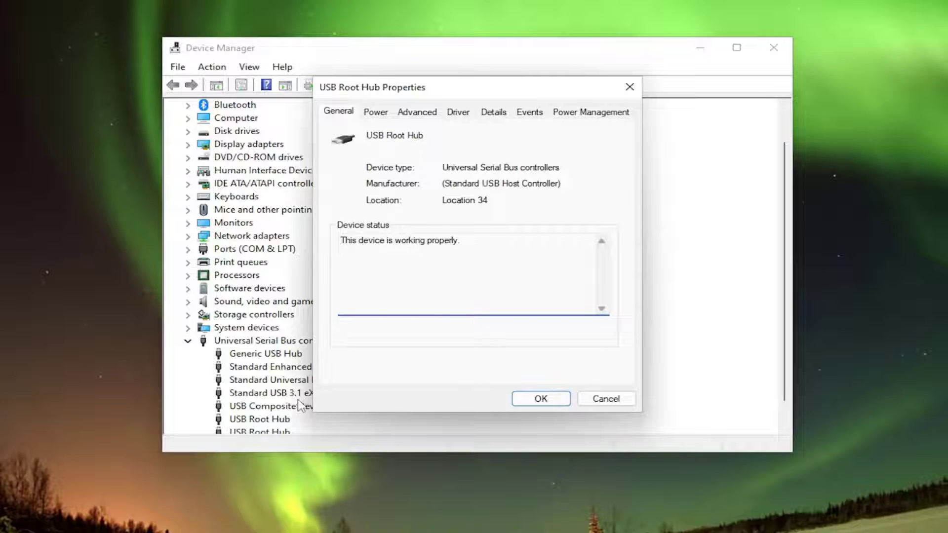
click(581, 117)
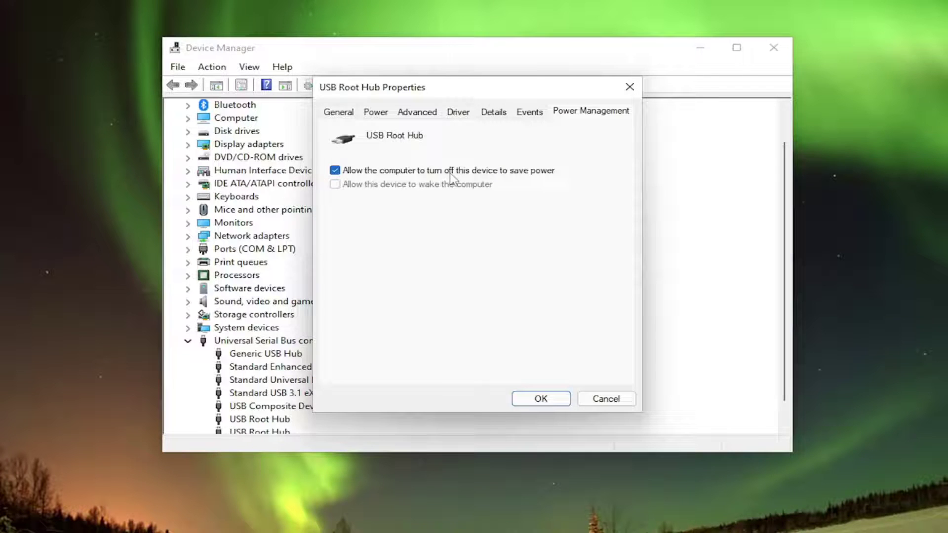
click(345, 172)
click(536, 399)
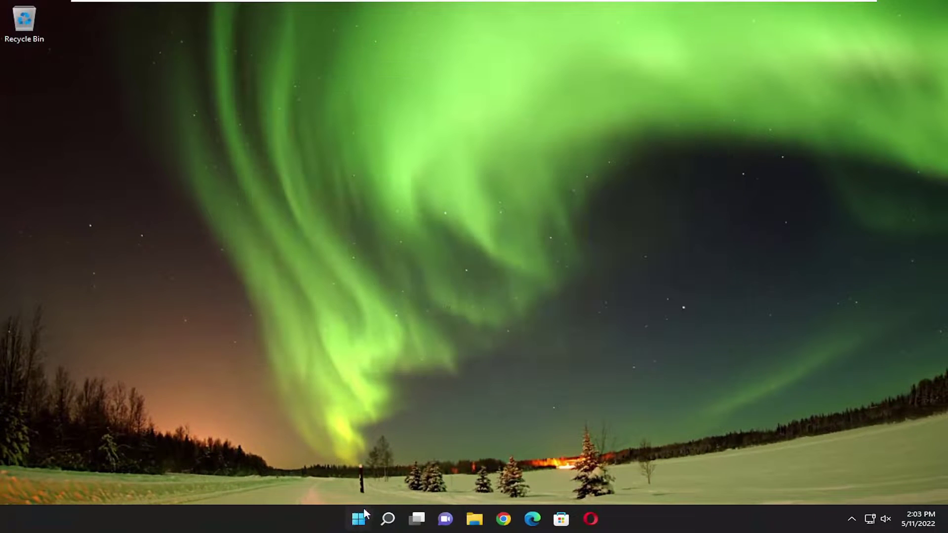
Step: Bring up the Start button's quick-link menu to reach the restart options
right_click(358, 519)
mouse_move(346, 471)
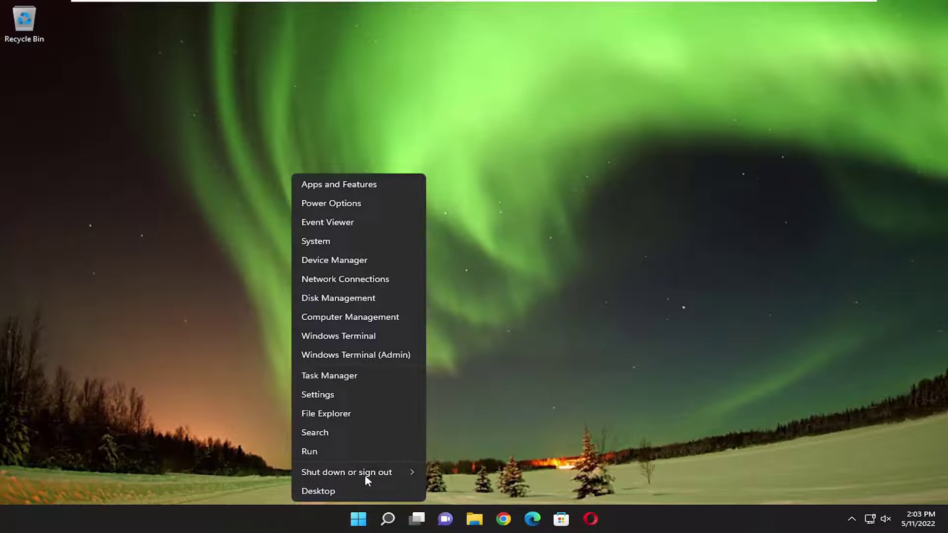